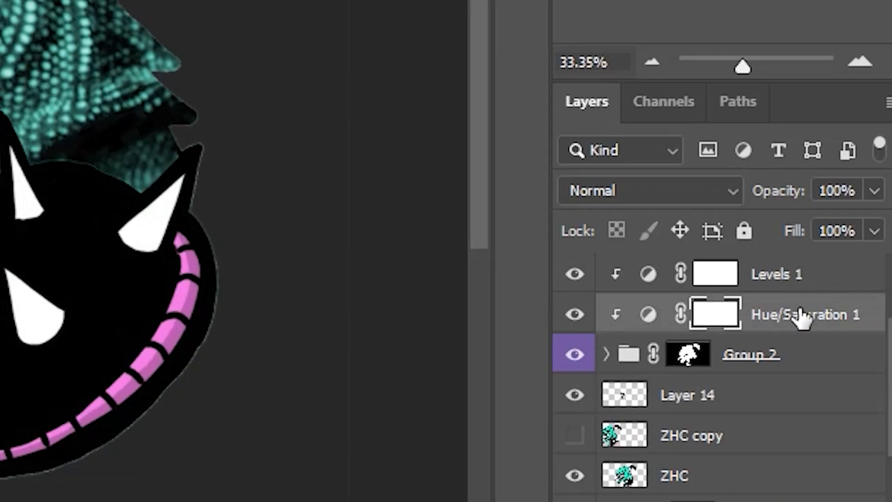
Step: Duplicate the Levels 1 and Hue/Saturation 1 adjustments beneath Group 2 and clip the copies to Layer 14
left_click(842, 371, "shift")
left_click_drag(843, 388, 843, 416)
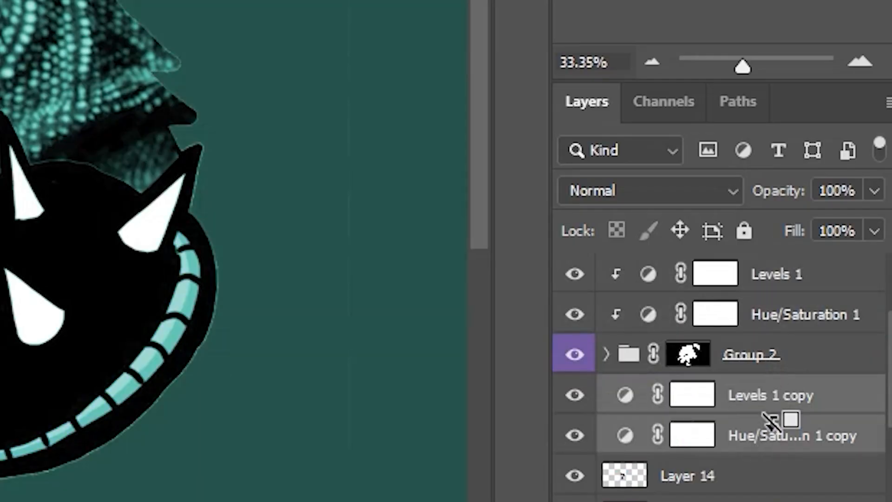
left_click_drag(770, 420, 720, 409)
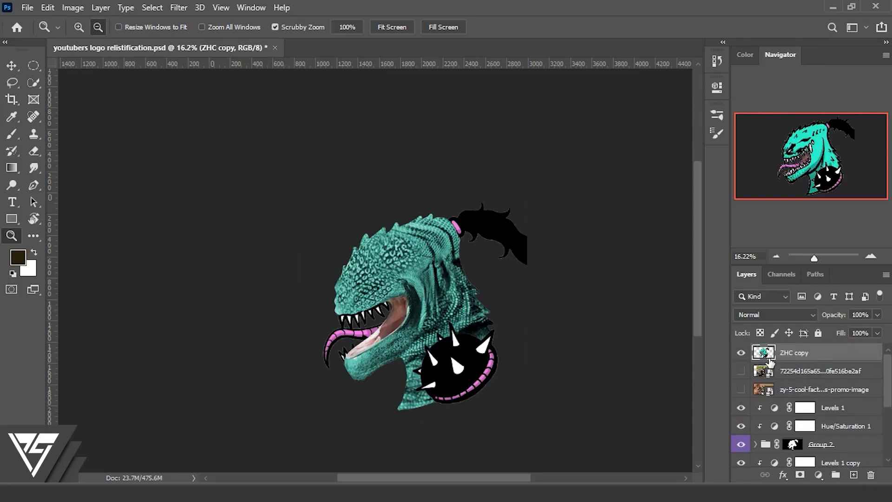
Step: Fit the tongue photo to the curved outline of the cartoon tongue
left_click(740, 371)
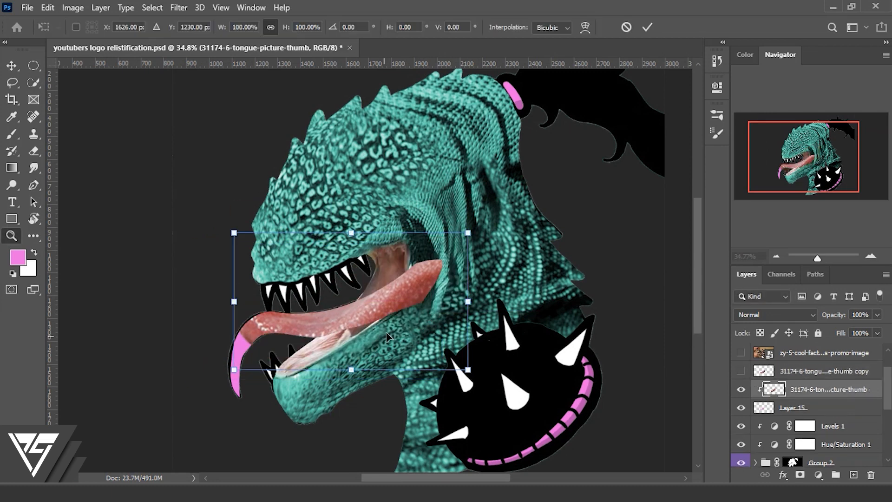
right_click(381, 81)
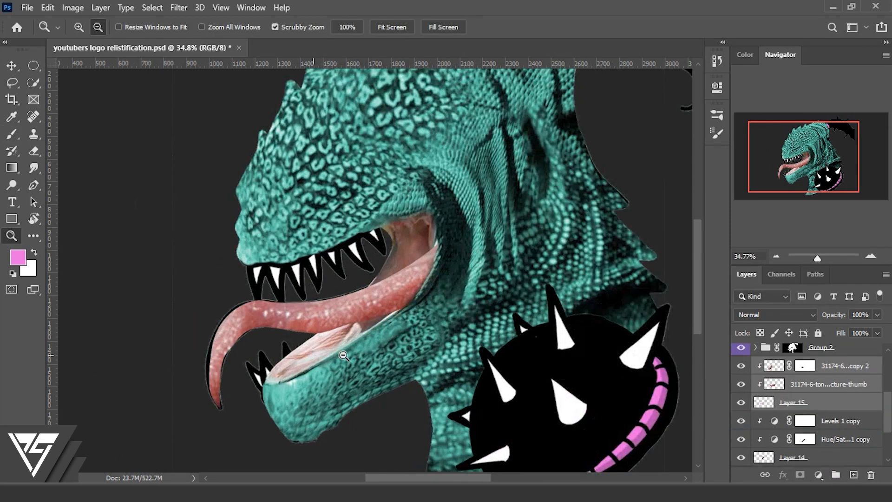
left_click_drag(343, 355, 364, 355)
left_click(764, 407)
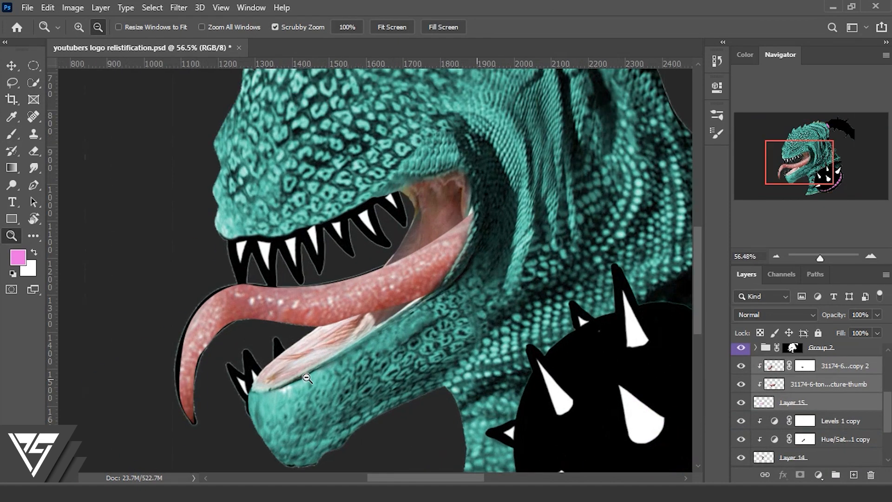
left_click_drag(285, 370, 321, 366)
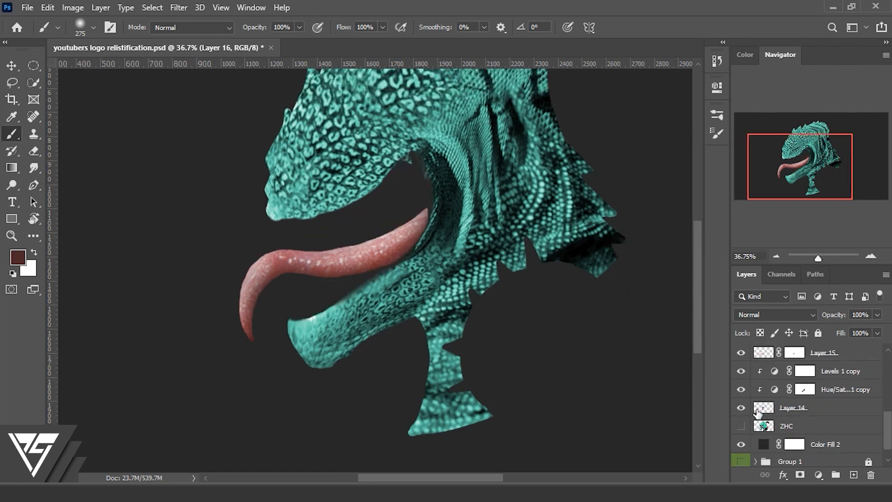
left_click_drag(794, 371, 840, 375)
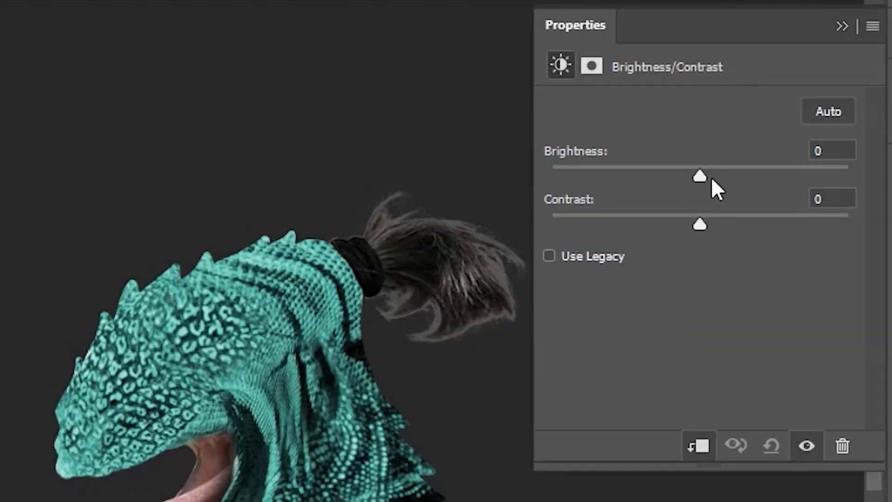
Step: Set the ponytail's Brightness/Contrast adjustment to brightness -34 and contrast 27
left_click_drag(712, 178, 666, 195)
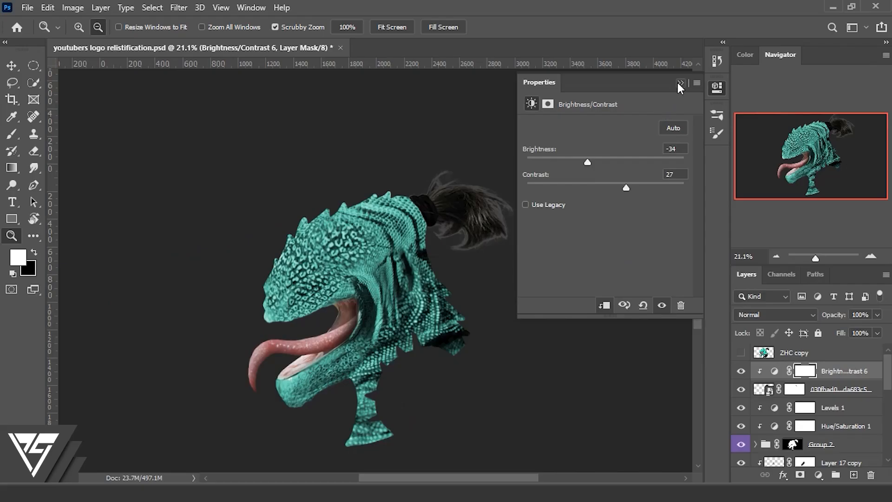
left_click(679, 83)
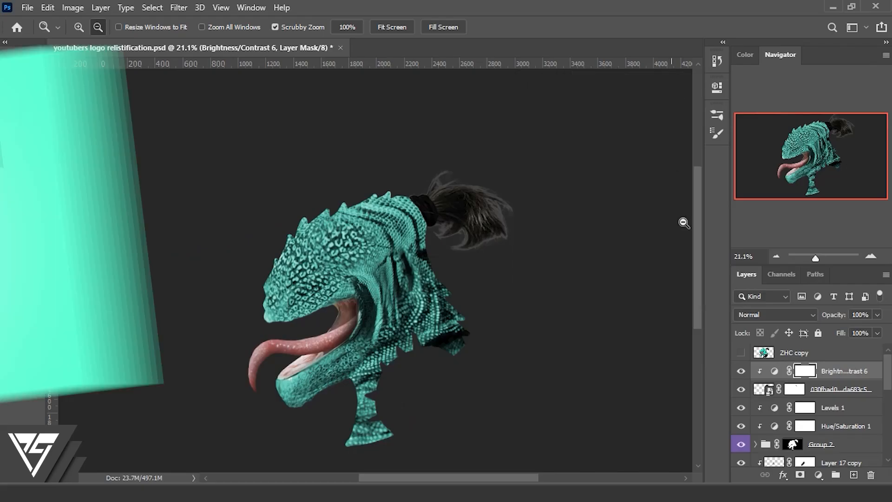
Step: Add an Exposure adjustment above the ponytail's Brightness/Contrast layer and ready the Brush for Layer 19
left_click(826, 395)
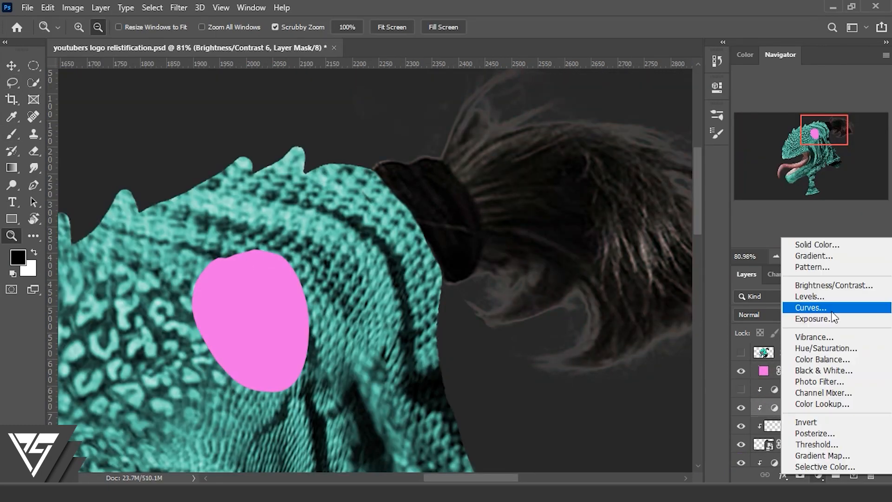
left_click(833, 317)
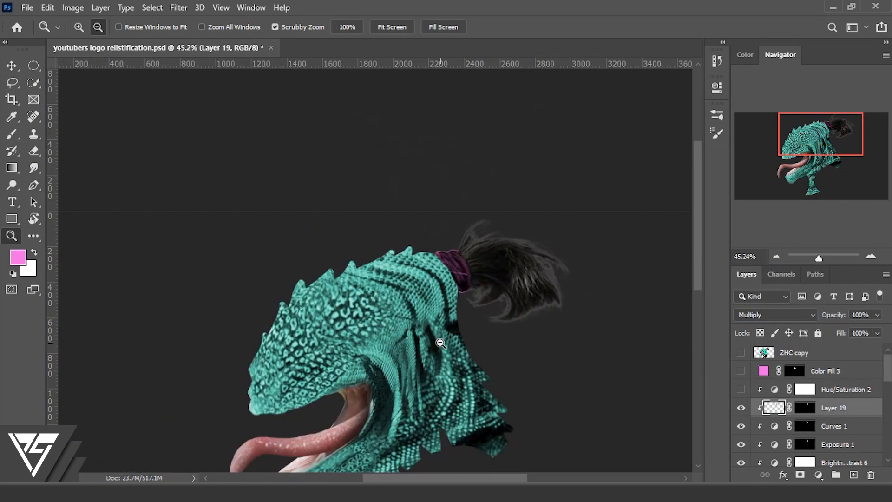
key("b")
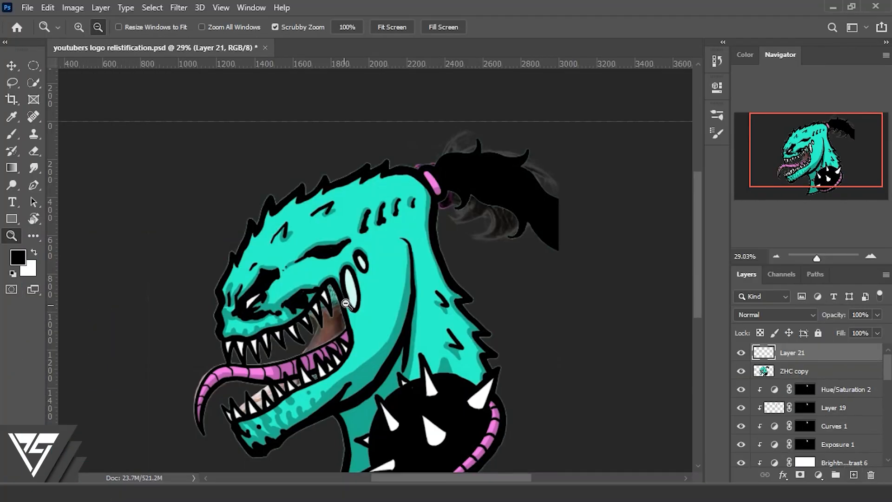
Step: Sample a painting colour from the artwork near the cheek ovals for the Brush on Layer 21
mouse_move(346, 304)
left_mouse_down()
mouse_move(393, 303)
mouse_move(384, 294)
left_mouse_up()
key("b")
left_click(360, 267, "alt")
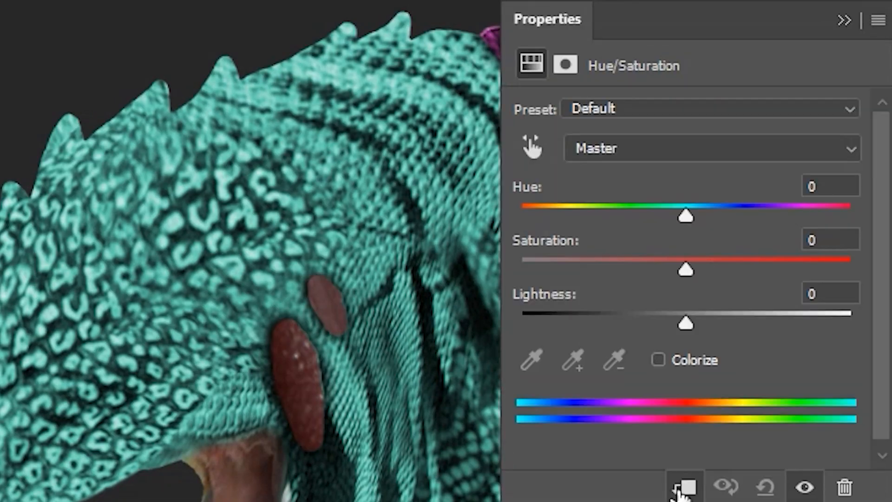
Step: Shift the hue and reduce the saturation of the reddish cheek ovals with the clipped Hue/Saturation adjustment
left_click_drag(685, 213, 616, 213)
left_click_drag(685, 267, 600, 267)
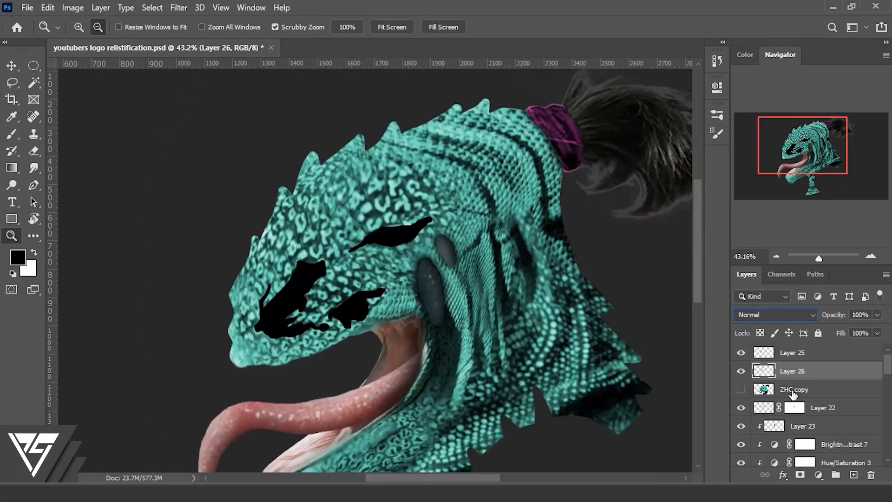
Step: Load Layer 26's shapes as a selection, hide Layers 25 and 26, and add a Brightness/Contrast adjustment masked to the selection
left_click(793, 394)
left_click(740, 370)
left_click(764, 371, "ctrl")
left_click(740, 352)
left_click(818, 475)
left_click(808, 316)
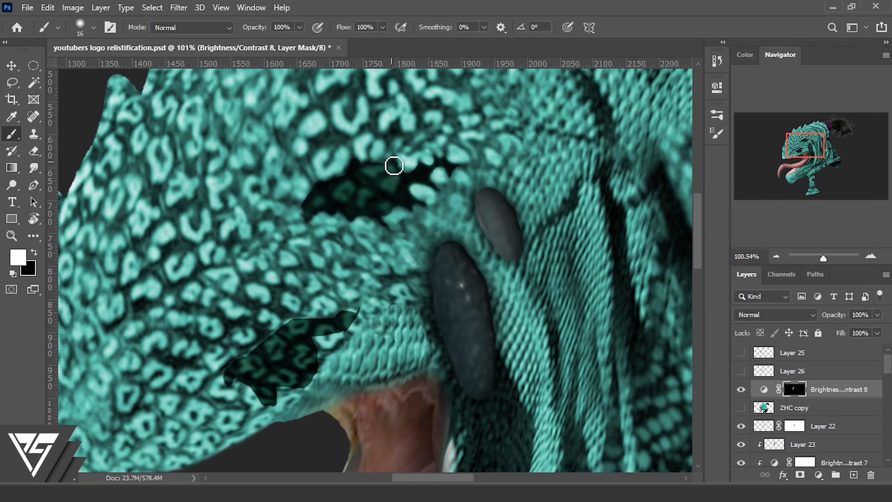
Step: Refine the edges of the dark marking above the eye on the Brightness/Contrast 8 mask and target the Levels 2 copy mask
left_click_drag(362, 232, 395, 176)
key("x")
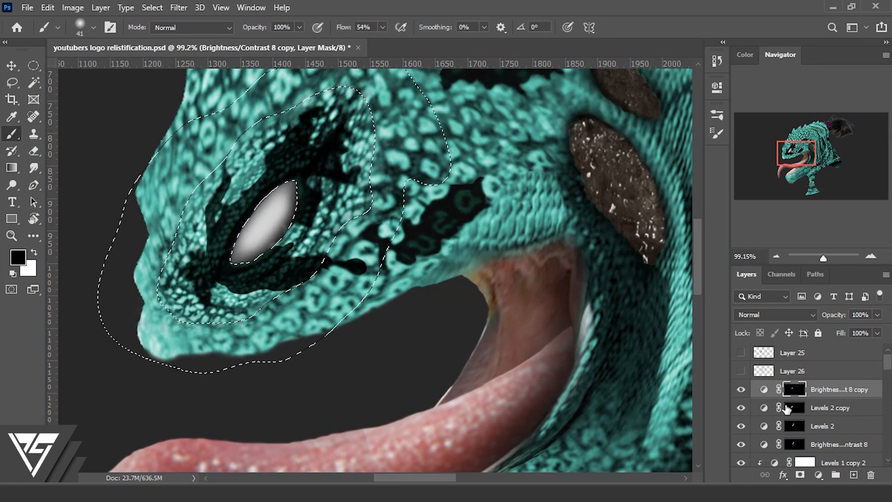
left_click(786, 408)
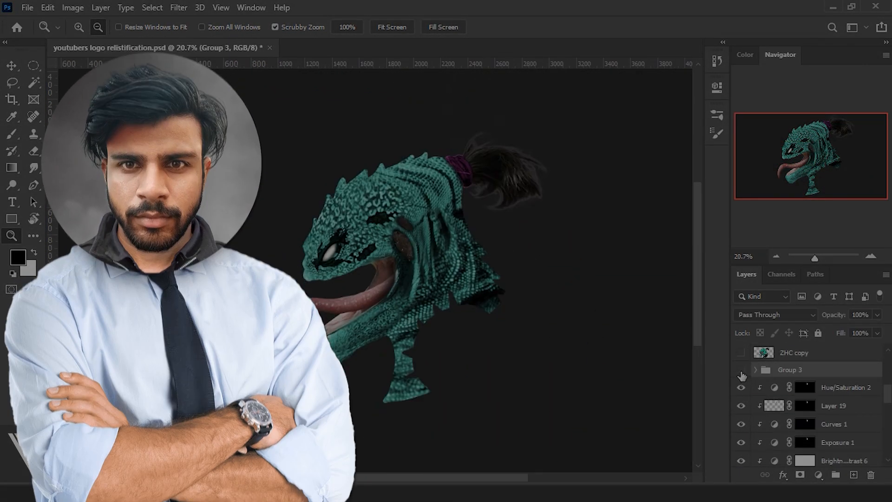
Step: Compare the creature's head with and without Group 3
left_click(740, 371)
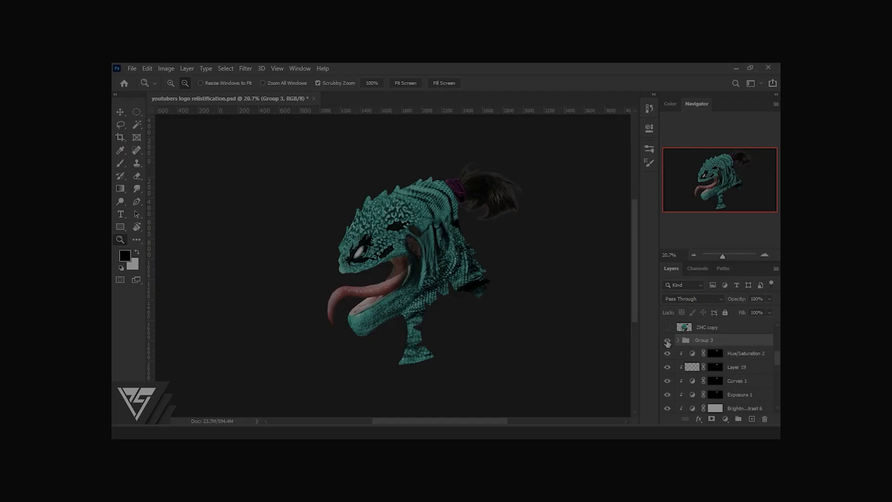
left_click(741, 371)
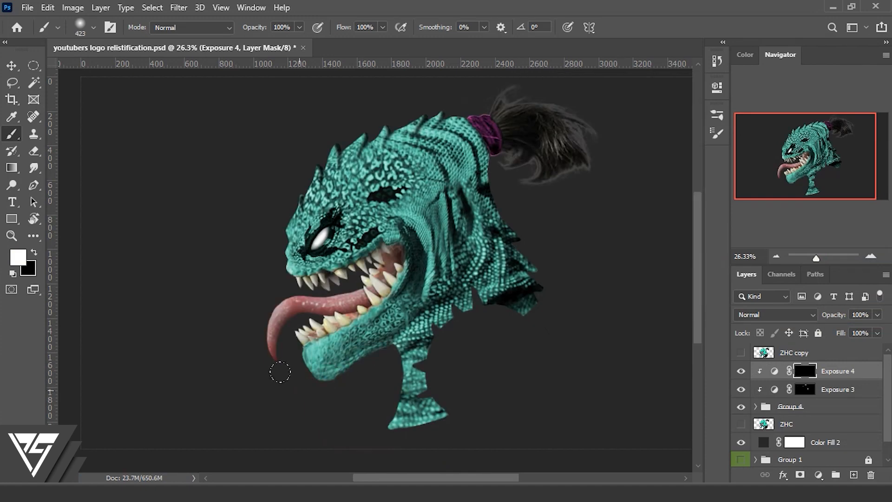
Step: Paint the Exposure 4 mask over the lower jaw and neck and compare the result with the ZHC copy artwork
left_click_drag(280, 372, 498, 313)
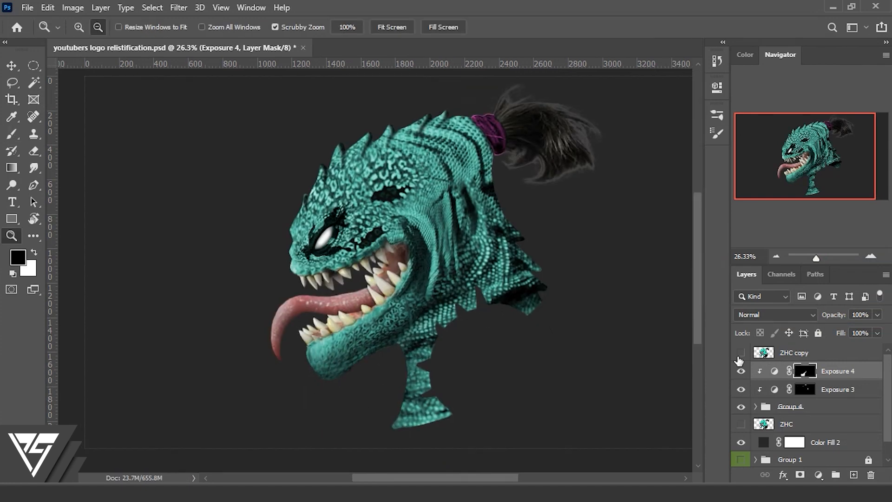
left_click(739, 355)
left_click(739, 354)
left_click(740, 354)
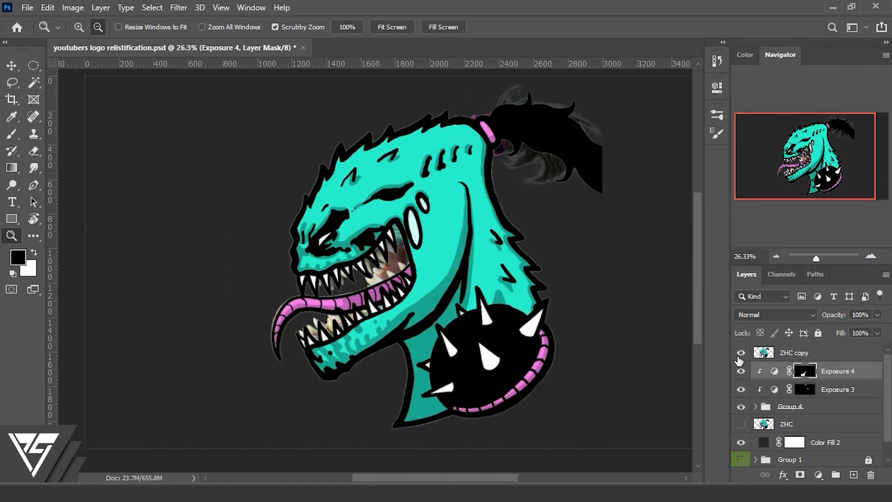
left_click(740, 354)
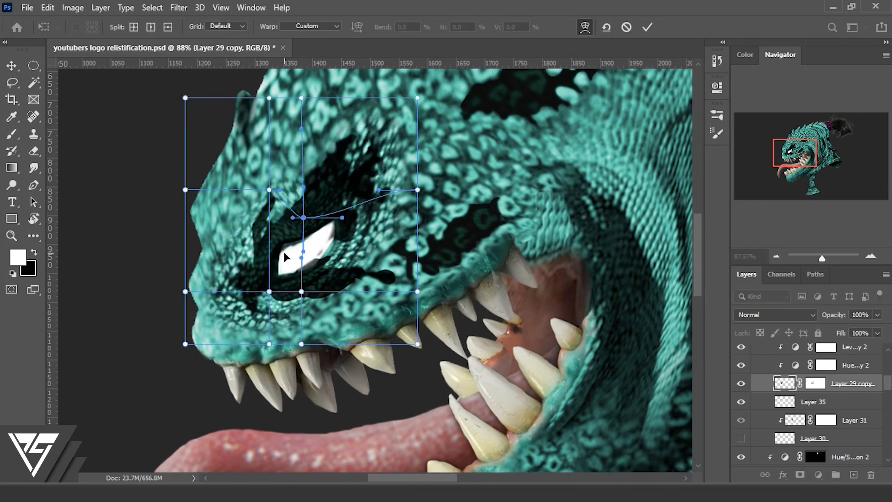
Step: Warp the white eye shape on Layer 29 copy and compare the head with the ZHC copy artwork
left_click_drag(283, 251, 297, 239)
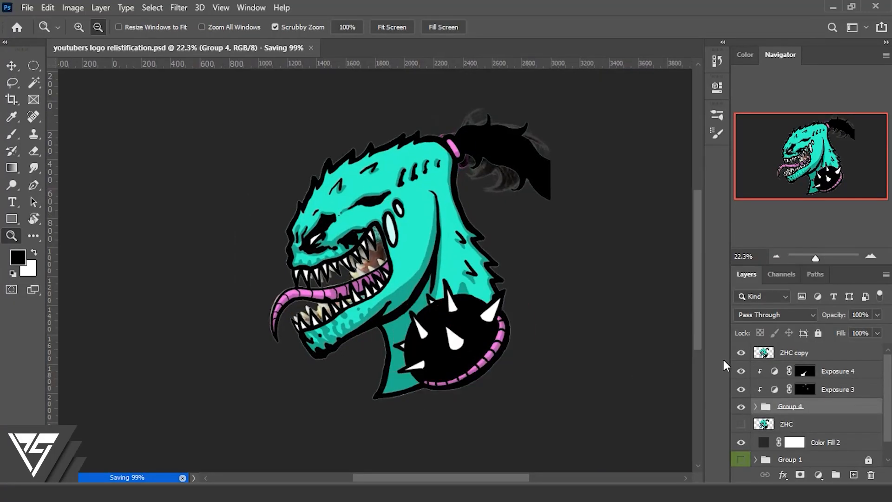
left_click(740, 353)
left_click(740, 353)
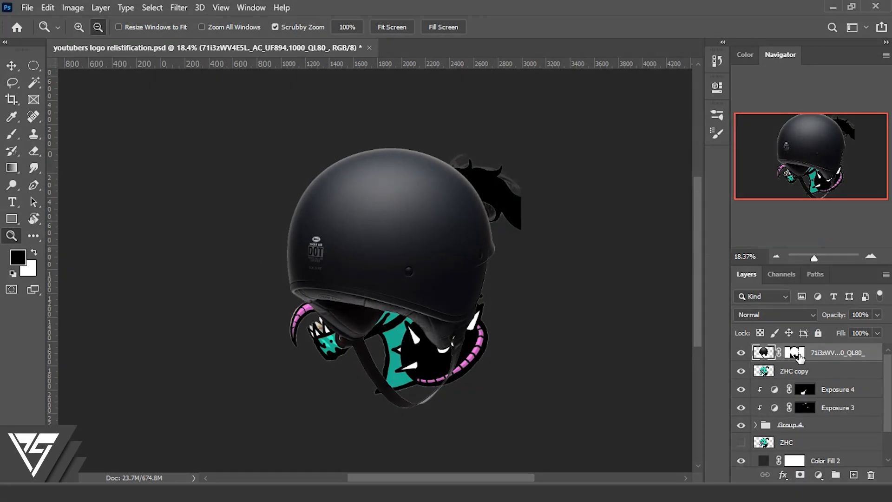
Step: Apply the helmet's layer mask and transform and warp the helmet to fit the spiked shoulder pad
right_click(795, 355)
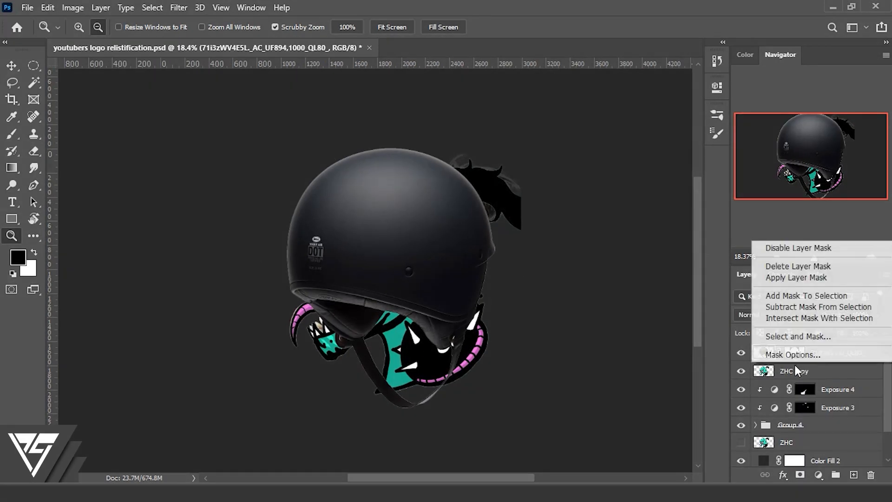
left_click(791, 279)
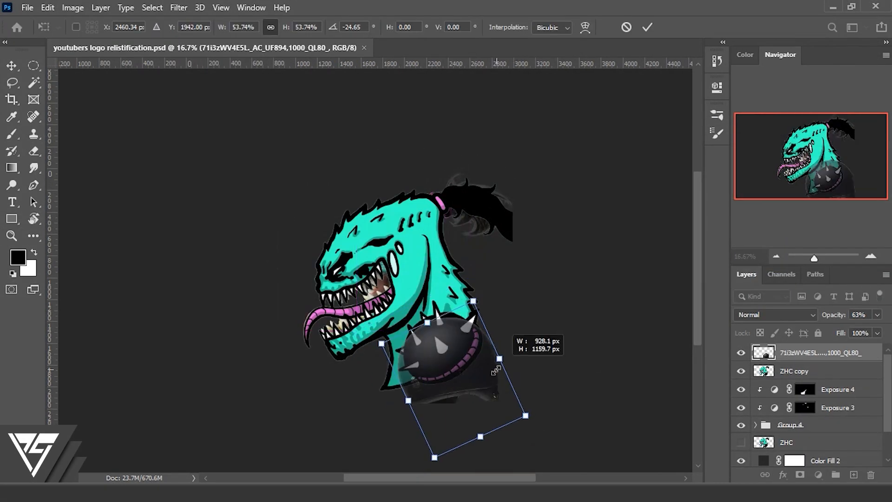
left_click_drag(494, 372, 481, 407)
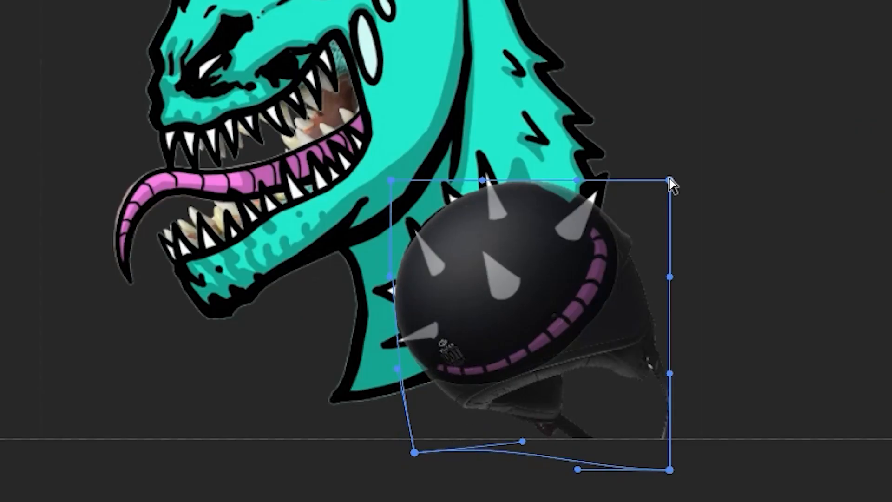
left_click_drag(671, 184, 669, 199)
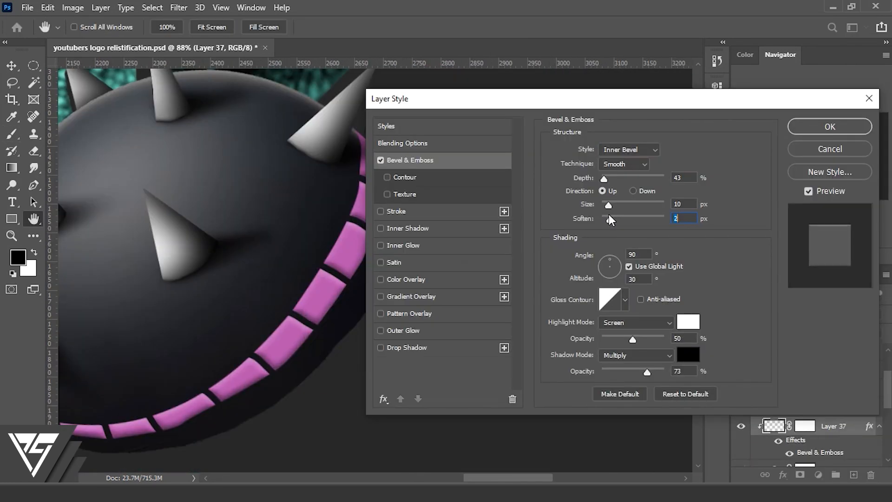
Step: Set the pink trim's Bevel & Emboss size to 5 px and soften to 3 px on Layer 37
left_click_drag(495, 112, 551, 106)
left_click(738, 203)
type("5")
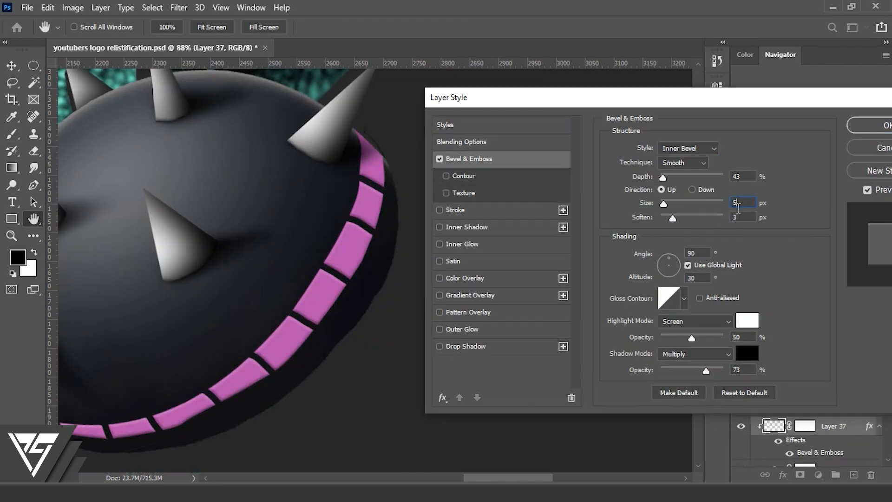
Step: Configure the Texture, Contour and Drop Shadow options in the pink trim's layer style
left_click(463, 192)
left_click(700, 155)
left_click(463, 176)
left_click(465, 346)
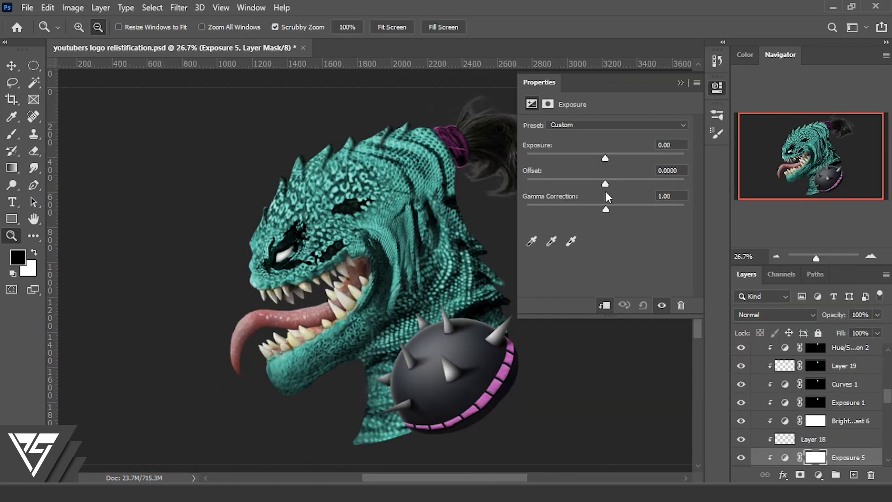
Step: Close the Exposure settings and paint a soft white glow behind the creature on Layer 48 with a 2020 px brush
left_click(680, 83)
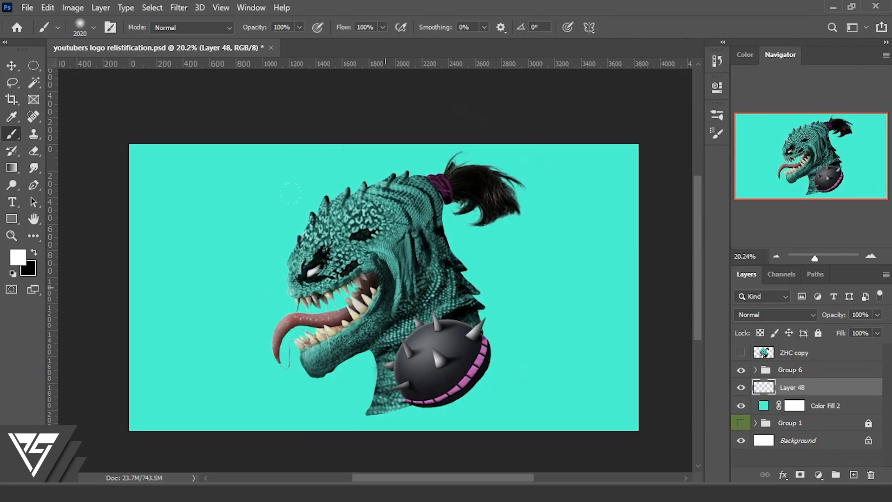
left_click(421, 317)
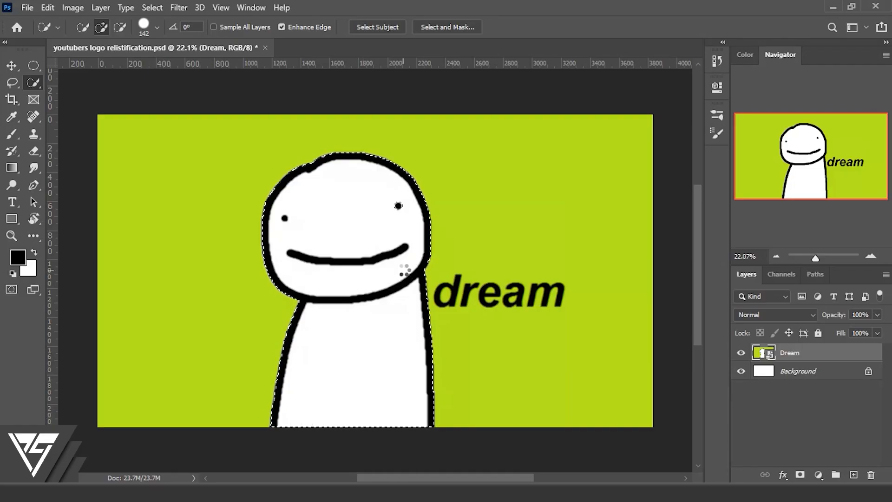
Step: Add a layer mask to the Dream layer that isolates the selected white character
left_click(799, 475)
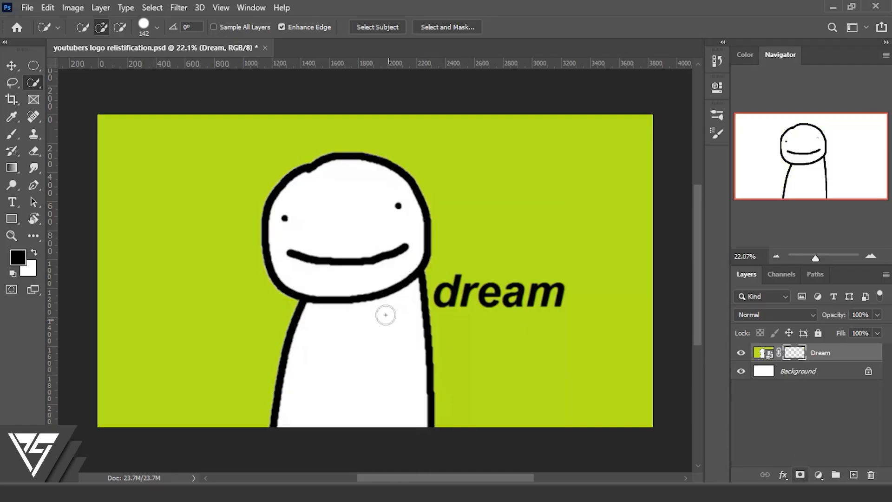
left_click_drag(474, 245, 480, 249)
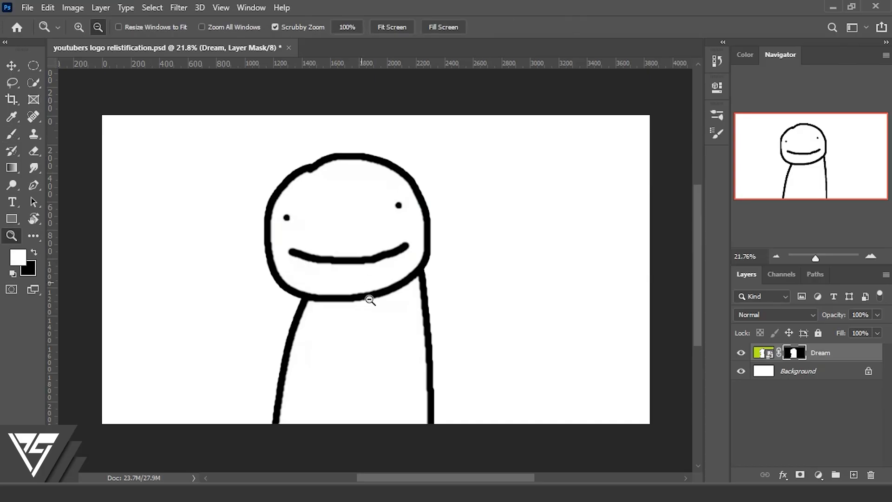
Step: Add a dark grey Solid Color fill layer directly above the Background layer
left_click(801, 371)
left_click(817, 475)
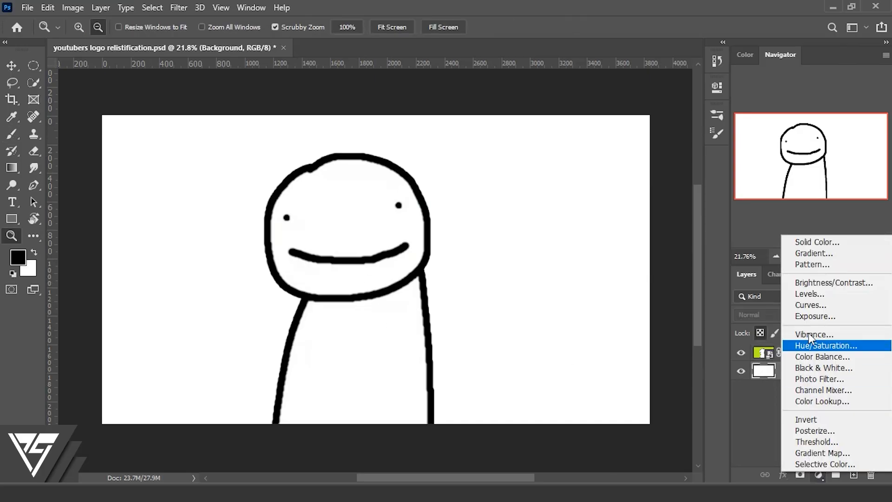
left_click(816, 303)
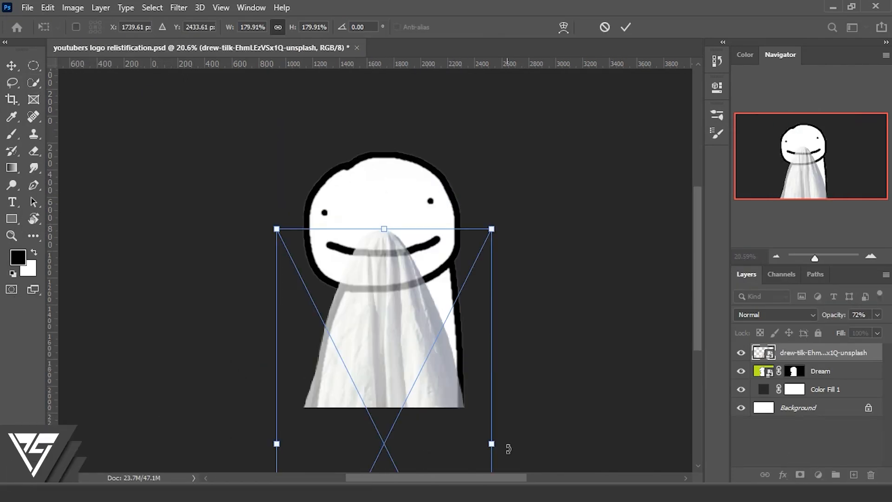
Step: Warp the white sheet image to fit the Dream character's body and add a layer mask hiding the sheet over the head
left_click_drag(490, 448, 484, 428)
right_click(455, 353)
left_click(479, 266)
left_click(512, 264, "alt")
left_click(512, 422, "alt")
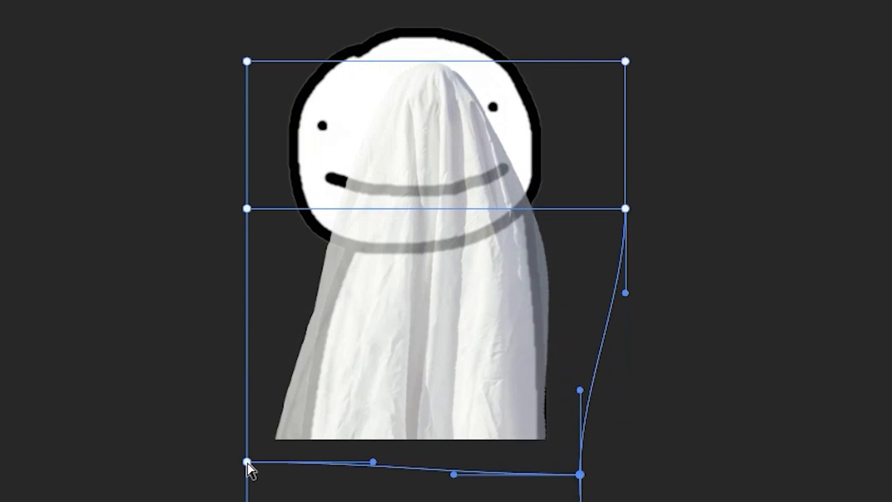
left_click_drag(278, 421, 295, 430)
left_click(278, 264)
left_click_drag(247, 208, 272, 215)
left_click_drag(273, 299, 241, 299)
left_click_drag(625, 209, 577, 181)
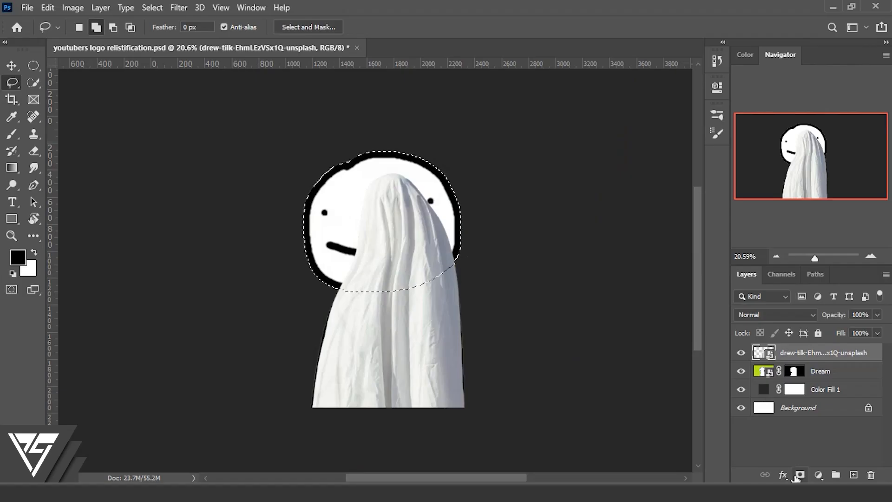
left_click(796, 477, "alt")
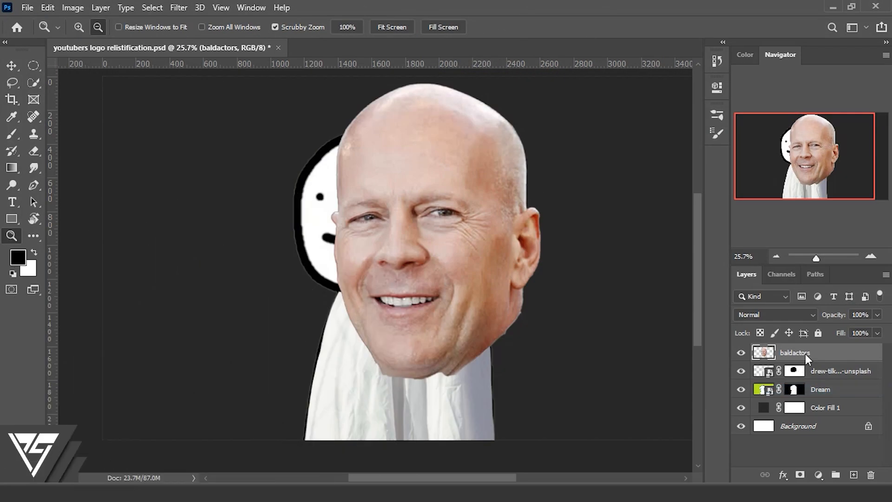
Step: Convert the baldactors layer to a smart object, fit the face over the Dream head and give it the sheet layer's mask
right_click(806, 355)
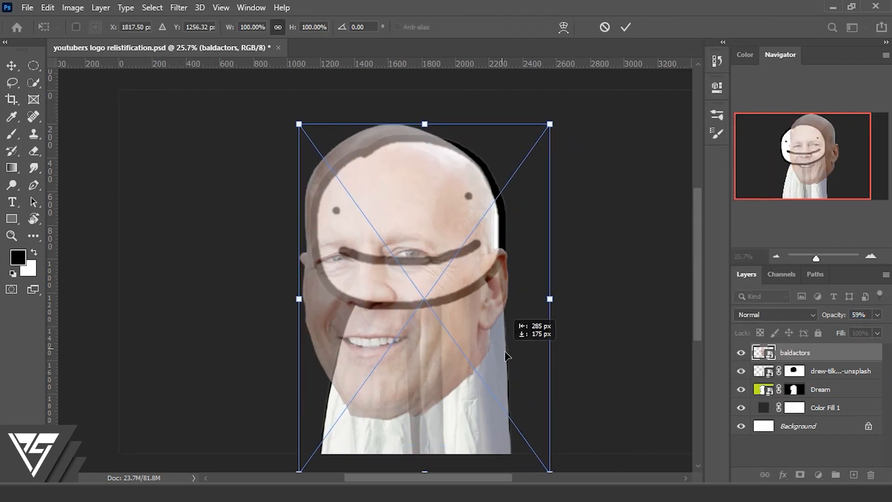
left_click_drag(502, 352, 519, 269)
left_click_drag(662, 365, 657, 144)
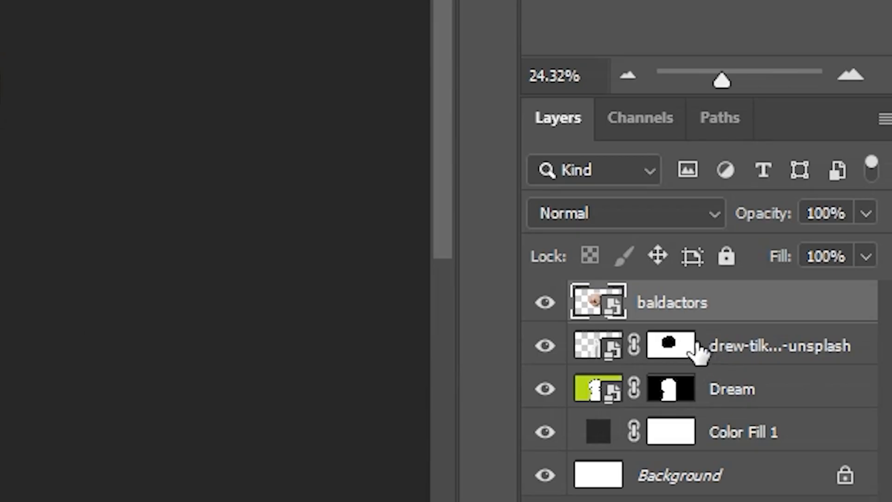
left_click_drag(675, 346, 679, 302)
Step: Clone forehead skin over the eyes and other facial features on a new layer clipped to baldactors
key("ctrl+shift+alt+n")
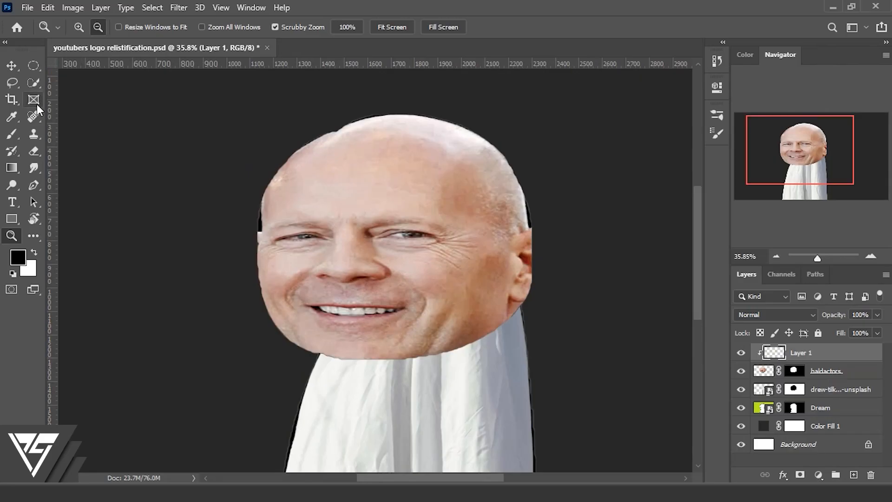
left_click(39, 131)
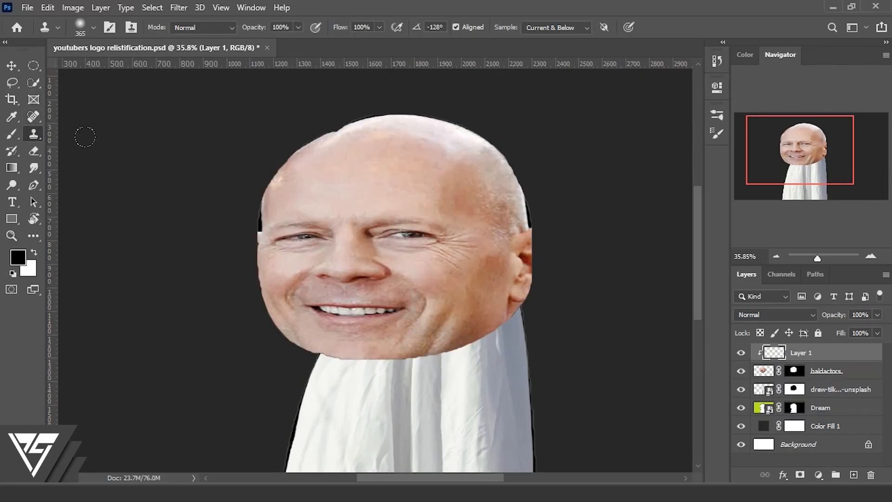
left_click(370, 180, "alt")
left_click_drag(378, 215, 451, 239)
left_click_drag(396, 218, 325, 242)
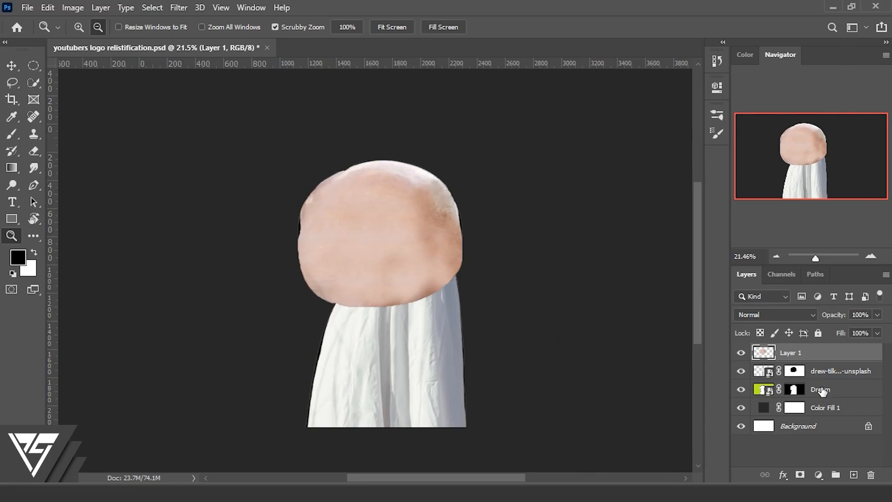
Step: Stretch the mouth cutout on Layer 2 across the drawn smile and blend its edges into the skin with a soft black brush on its mask
left_click(822, 370)
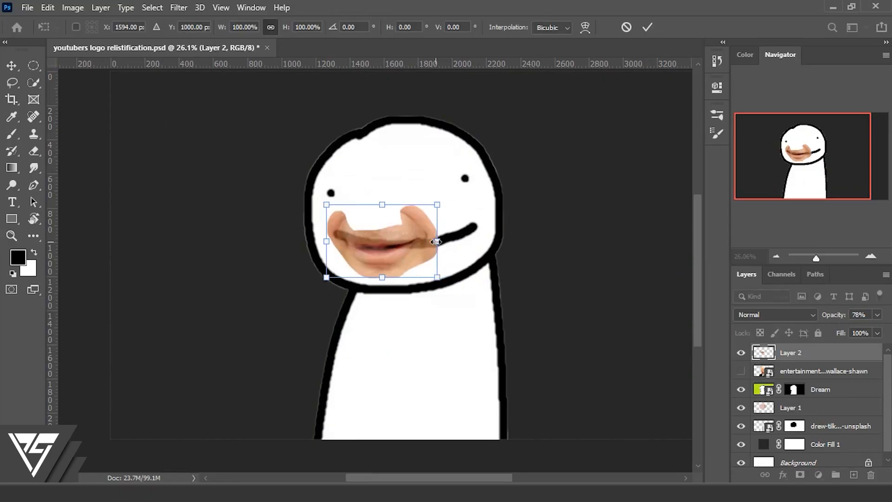
left_click_drag(435, 242, 507, 241)
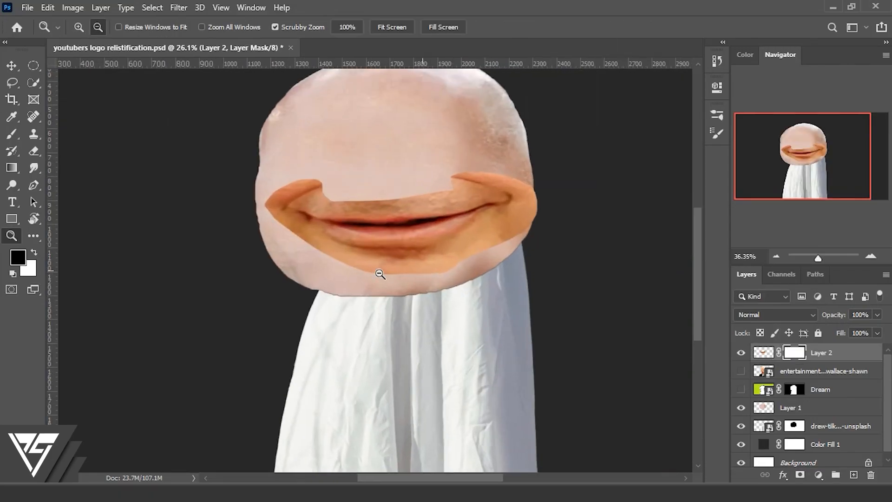
key("b")
left_click(372, 284)
left_click_drag(376, 284, 380, 216)
left_click_drag(384, 266, 344, 127)
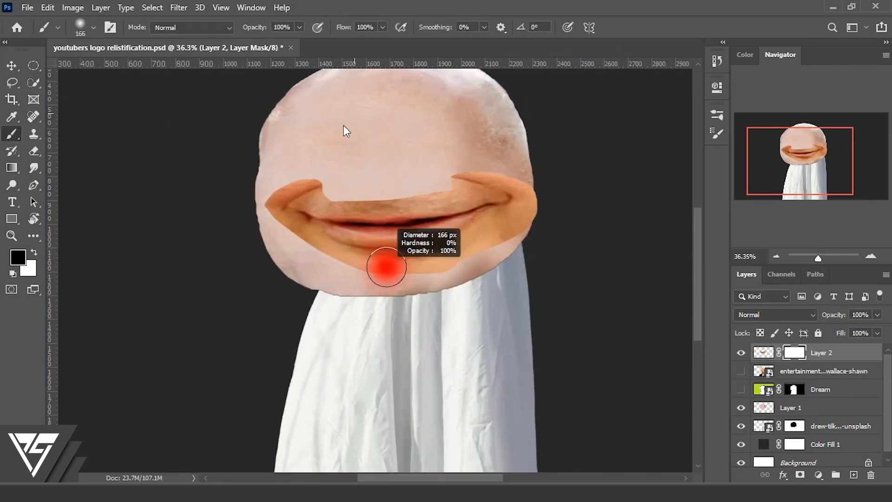
mouse_move(348, 274)
left_mouse_down()
mouse_move(462, 266)
mouse_move(537, 178)
left_mouse_up()
left_click_drag(437, 171, 413, 174)
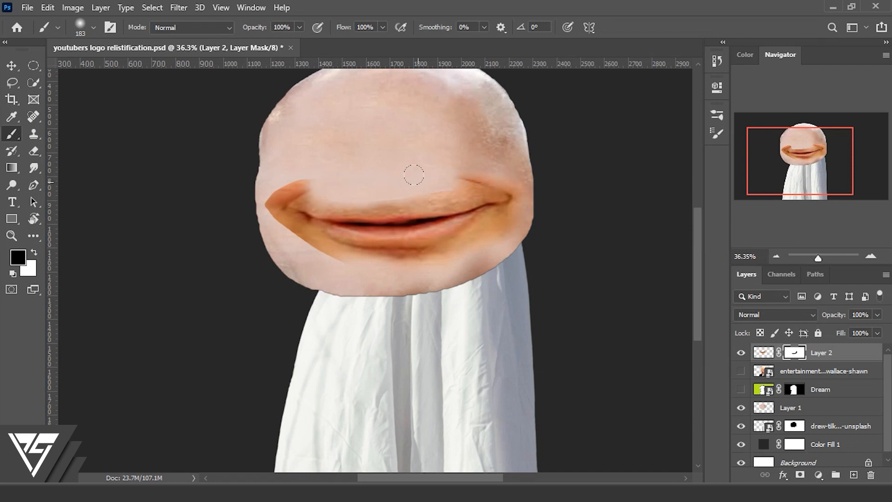
key("ctrl+t")
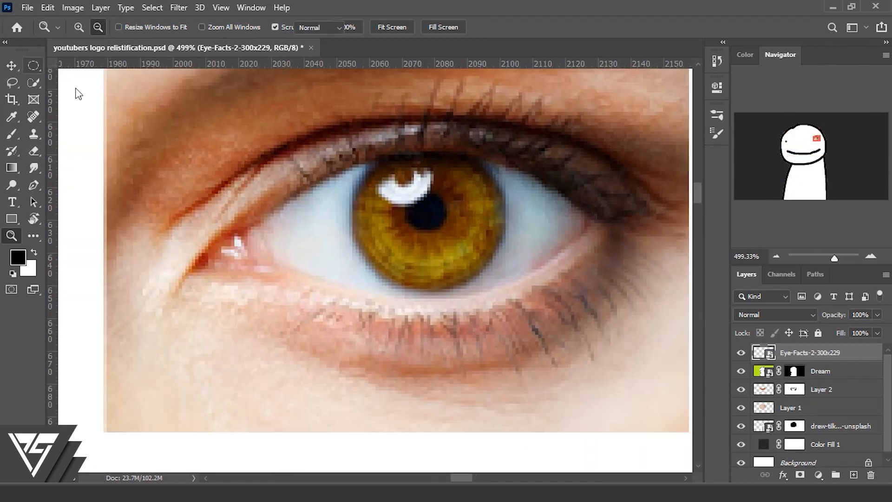
Step: Select the iris in the eye photo with an elliptical selection and place a copy of the cut-out iris over the left eye dot
left_click_drag(356, 161, 469, 278)
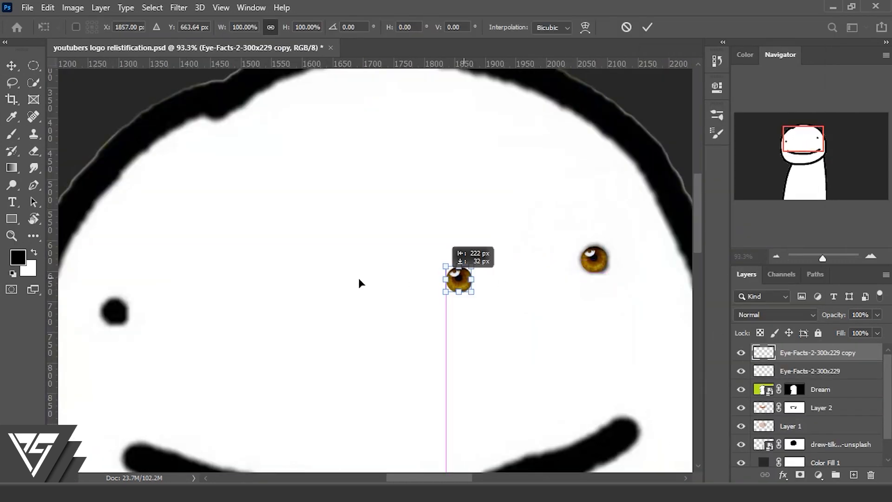
left_click_drag(360, 282, 135, 308)
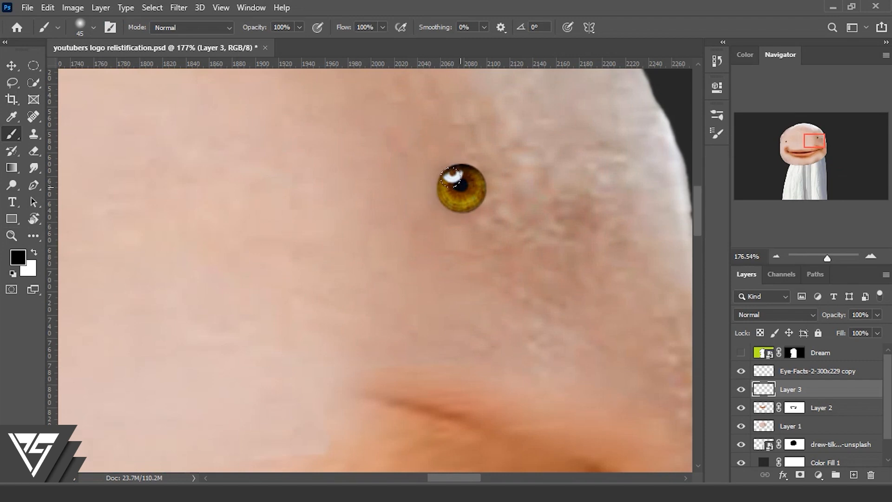
Step: Paint soft black shadows beneath both irises on Layer 3 with a 45 px brush
left_click(460, 187)
left_click_drag(458, 199, 392, 204)
left_click_drag(119, 239, 179, 248)
left_click(152, 240)
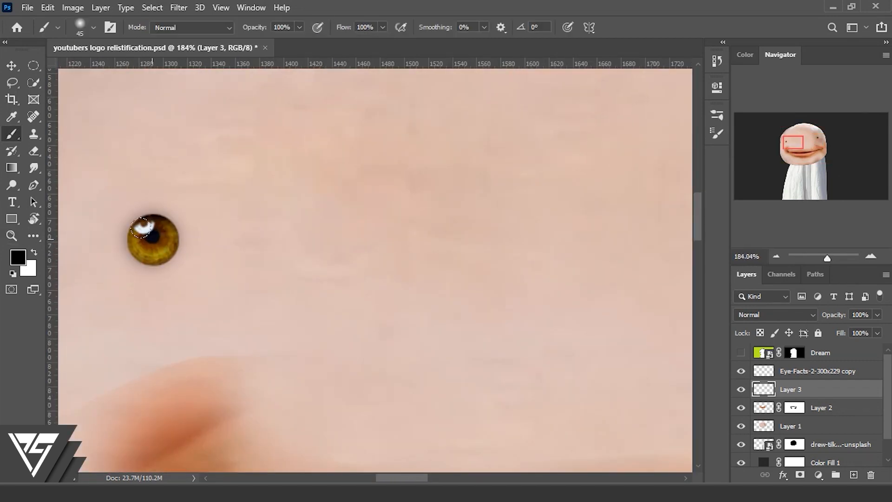